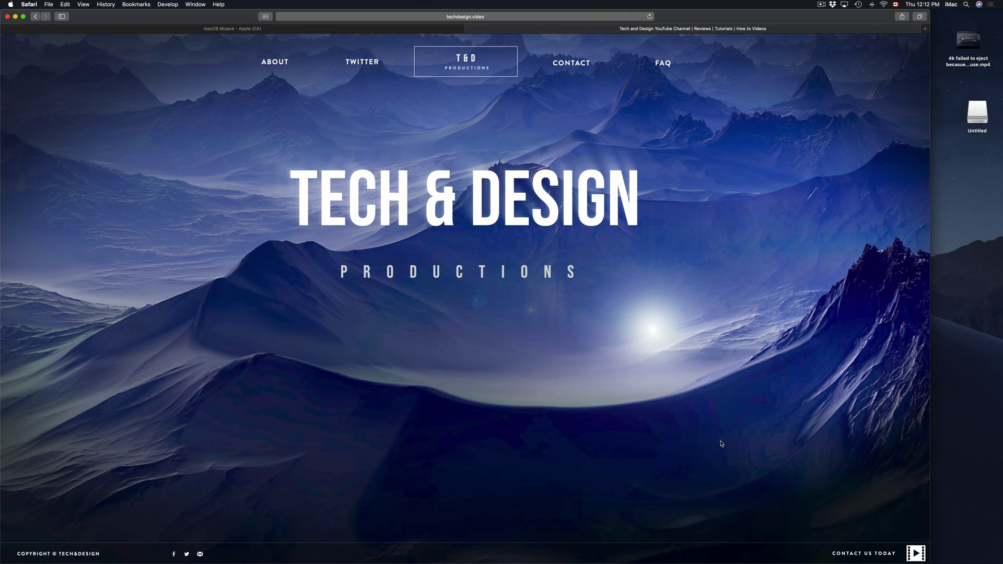
Step: Launch Disk Utility from the Spotlight search results for 'disk'
mouse_move(705, 557)
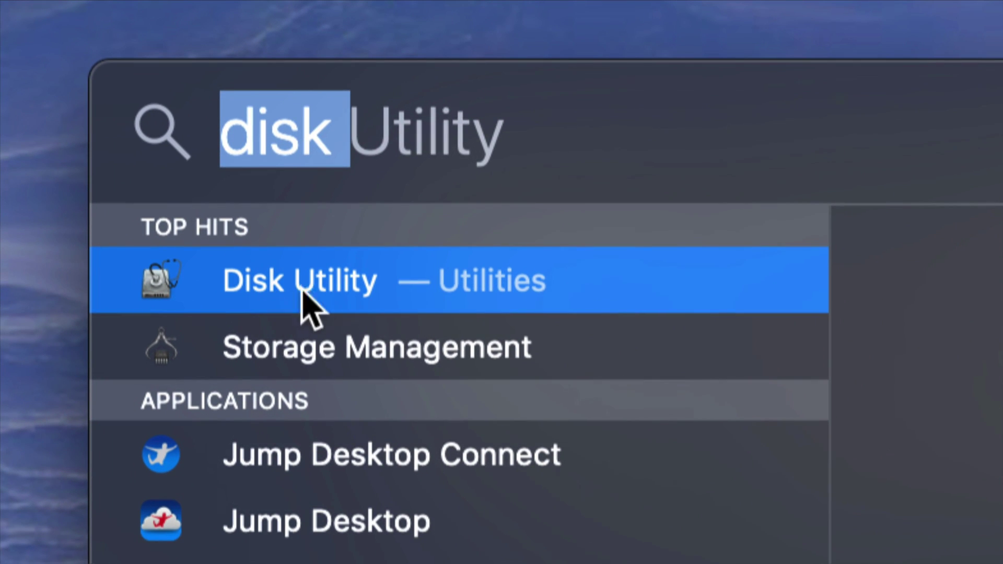
left_click(312, 281)
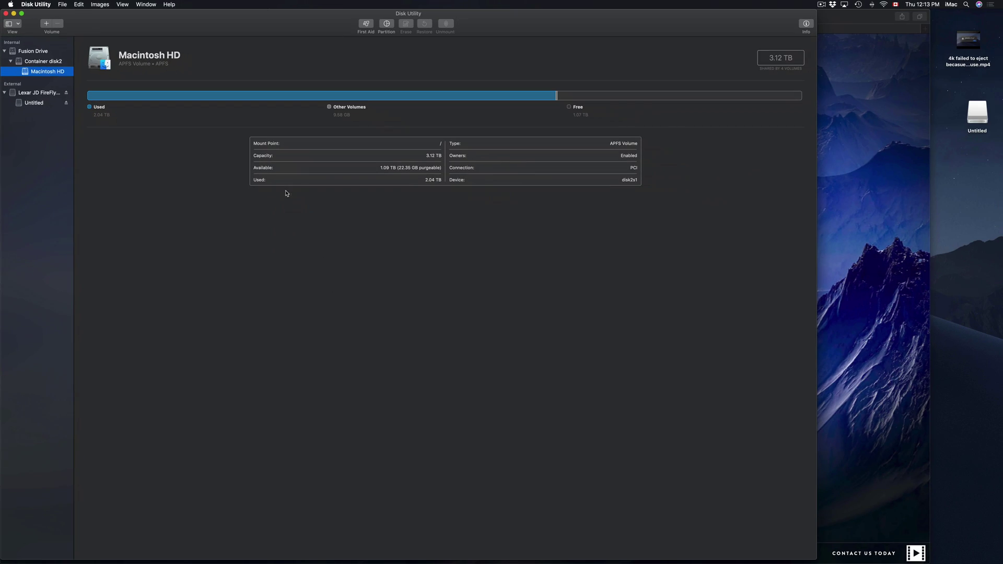
Step: Collapse the Fusion Drive in the sidebar and select the Lexar JD FireFly Media drive
left_click_drag(198, 21, 368, 20)
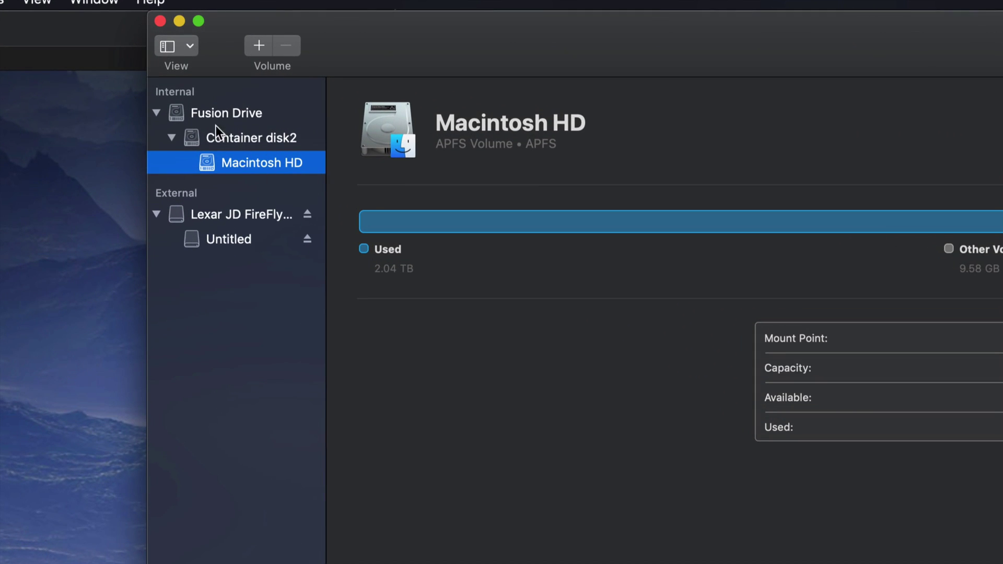
left_click(157, 112)
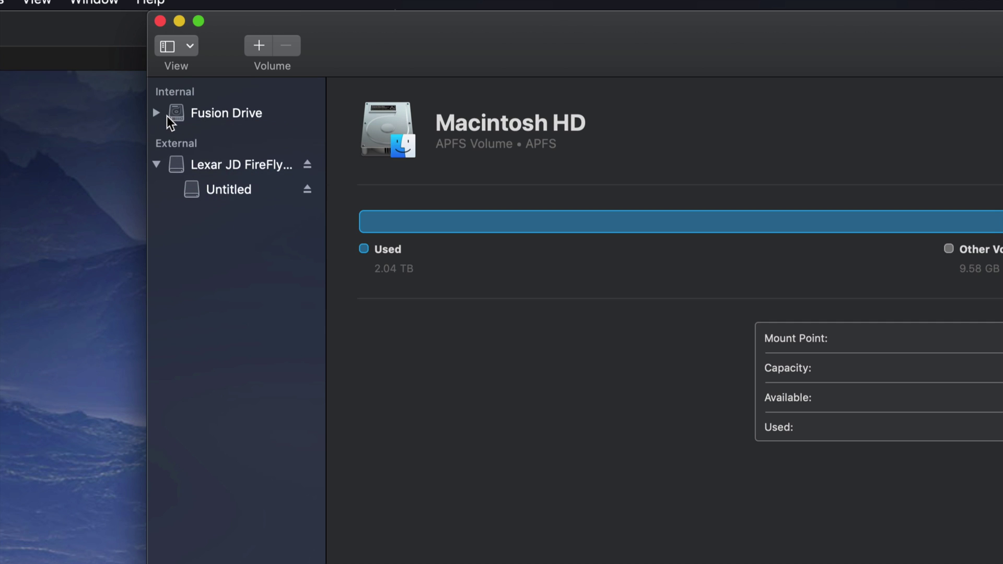
left_click(159, 165)
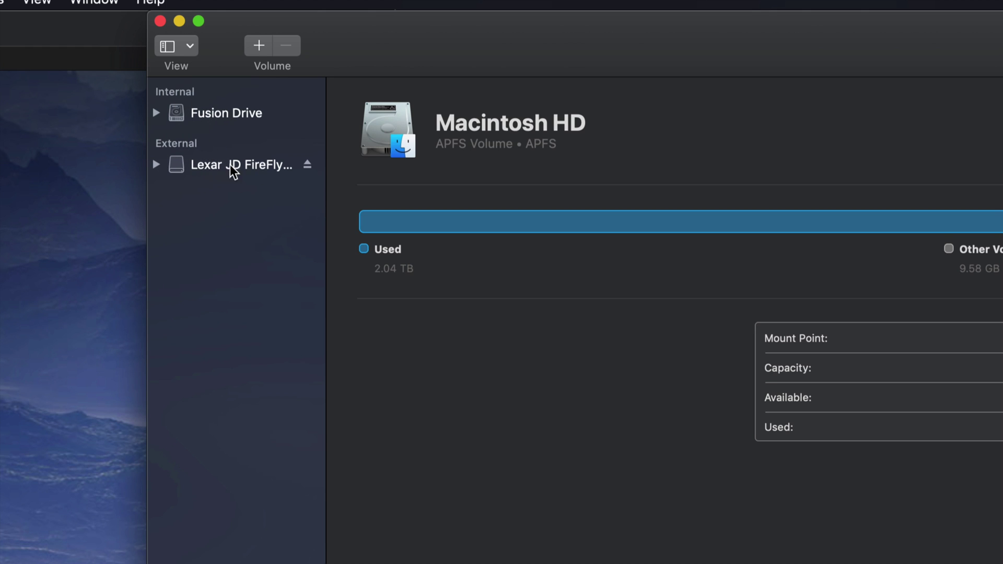
left_click(256, 167)
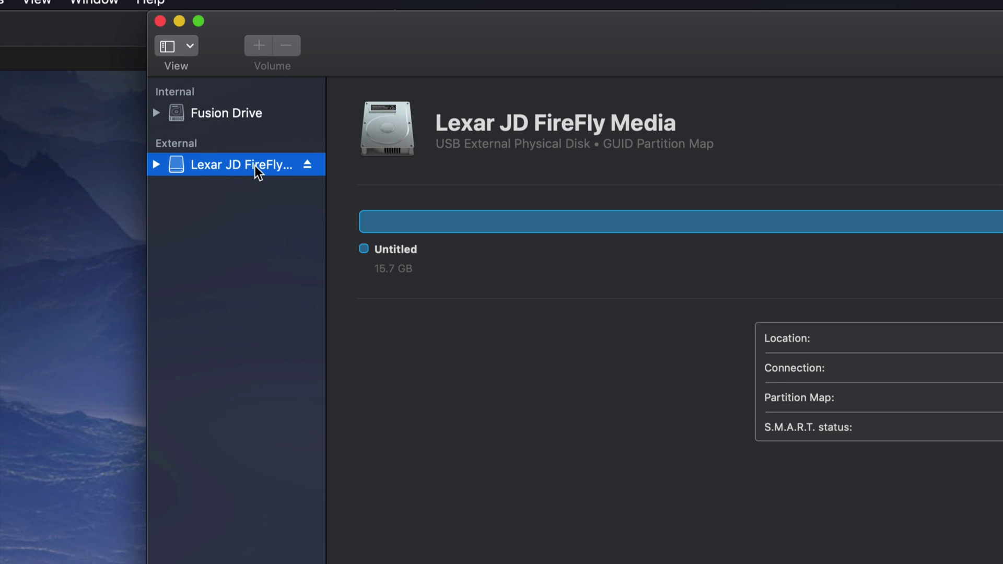
Step: Expand the Lexar drive and show its 15.7 GB Mac OS Extended (Journaled) Untitled volume
left_click(255, 165)
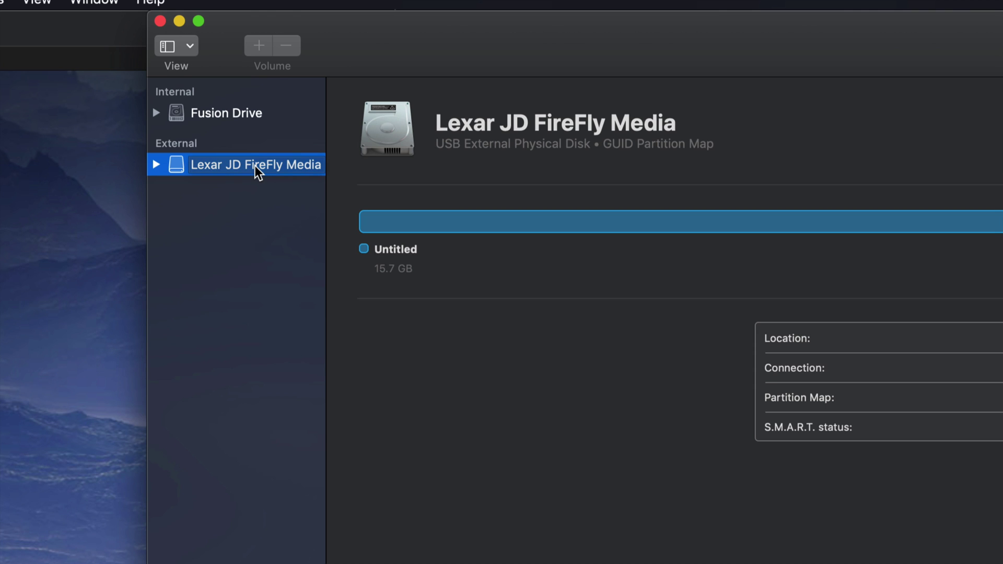
left_click(153, 164)
left_click(154, 164)
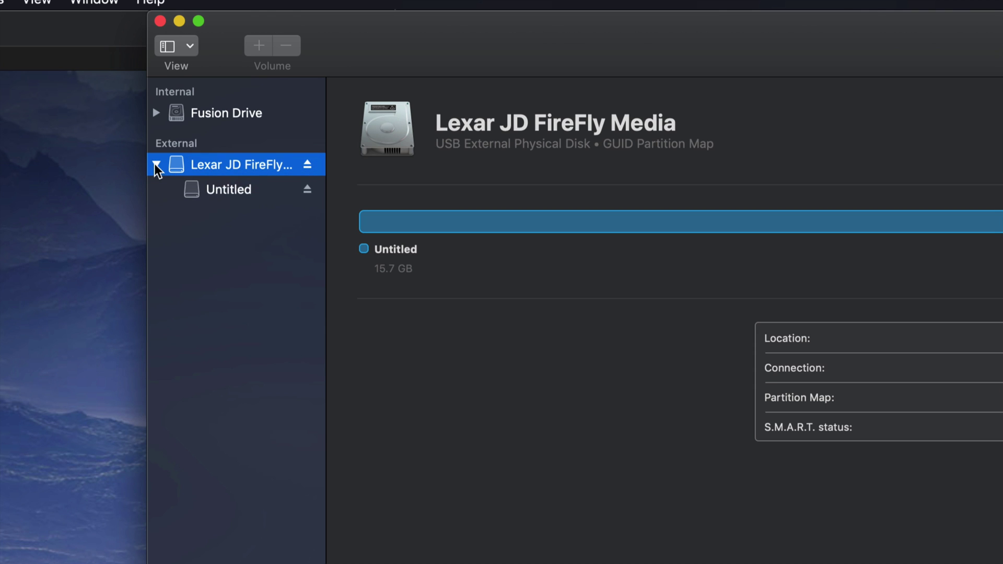
left_click(240, 196)
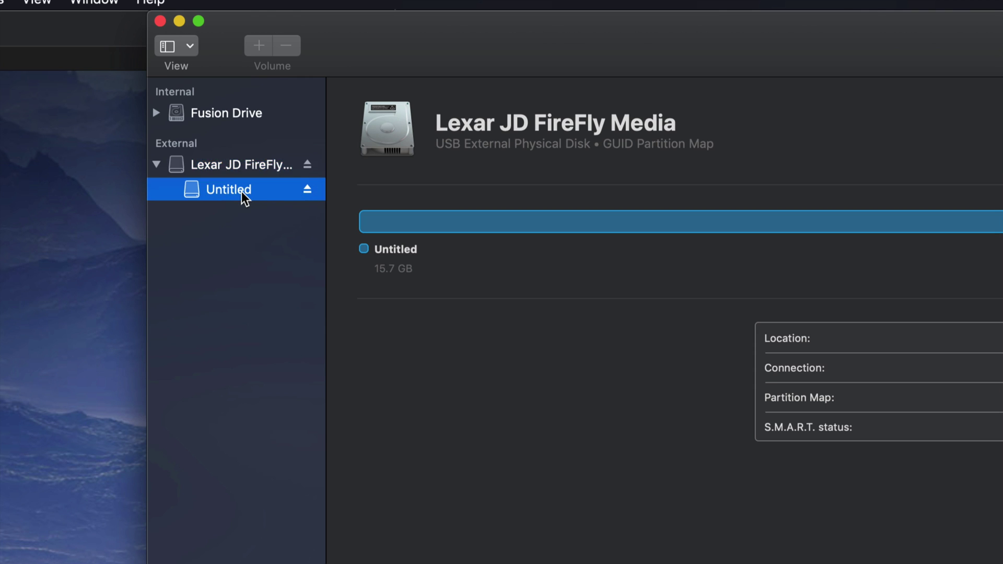
left_click(247, 169)
left_click(249, 188)
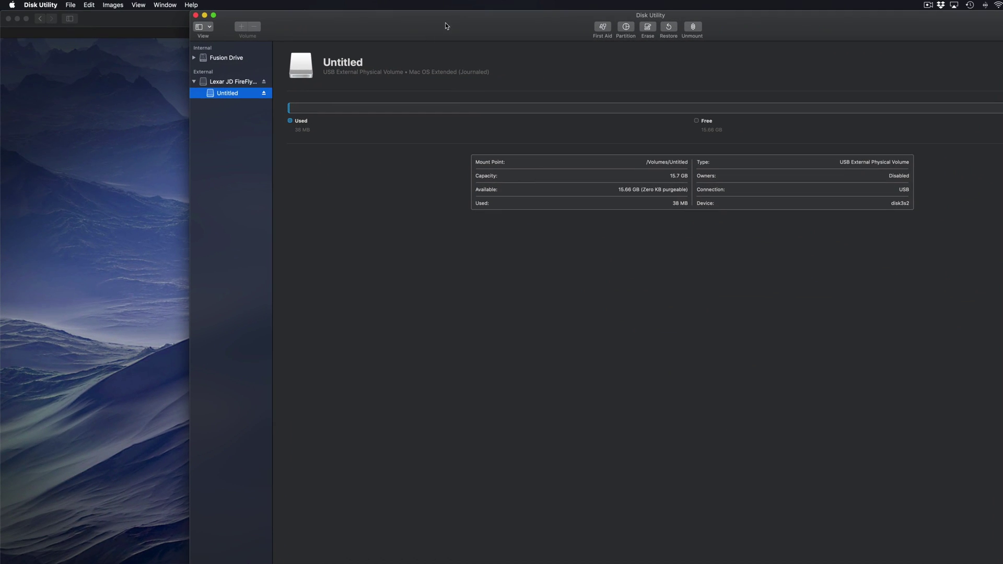
left_click_drag(445, 23, 422, 28)
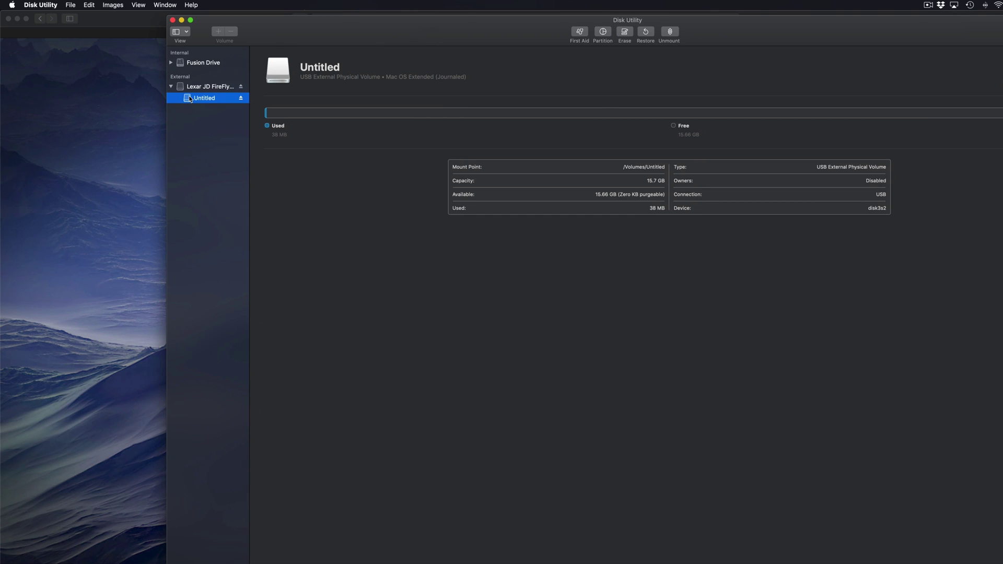
Step: Select the whole Lexar JD FireFly Media disk to view its 16.04 GB GUID Partition Map details
left_click(198, 89)
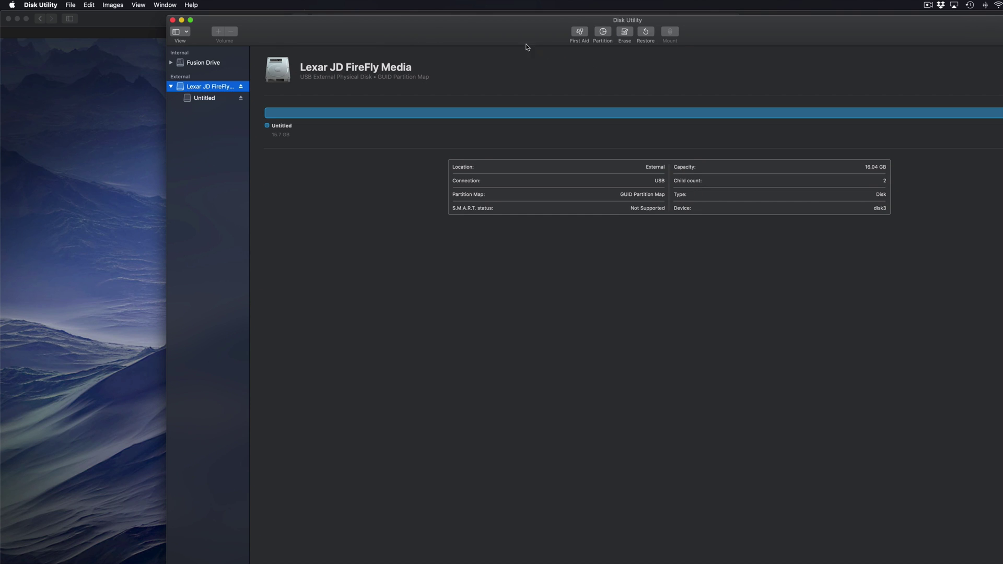
left_click_drag(528, 45, 418, 25)
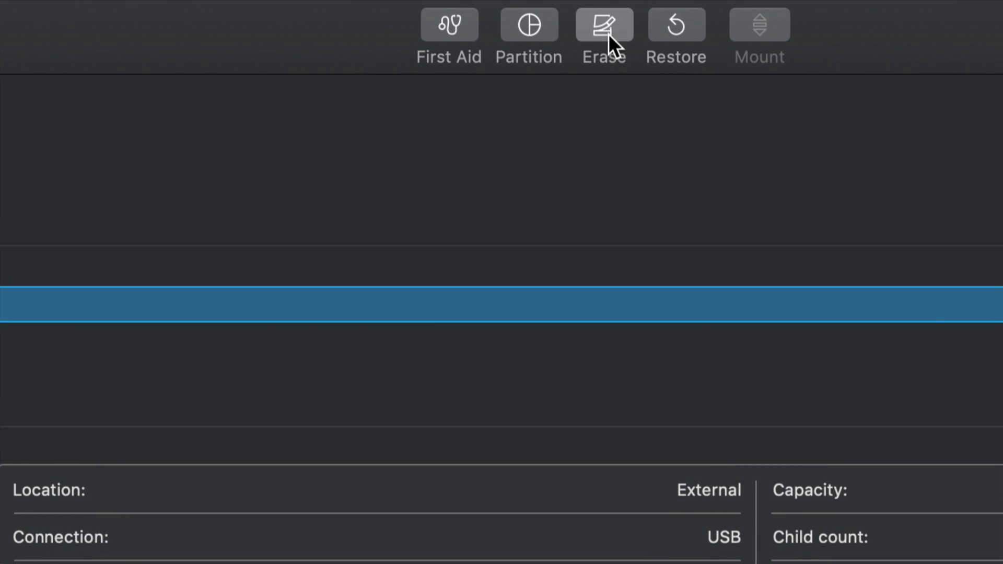
Step: Open Erase for the Lexar drive with ExFAT format and Master Boot Record scheme
left_click(608, 34)
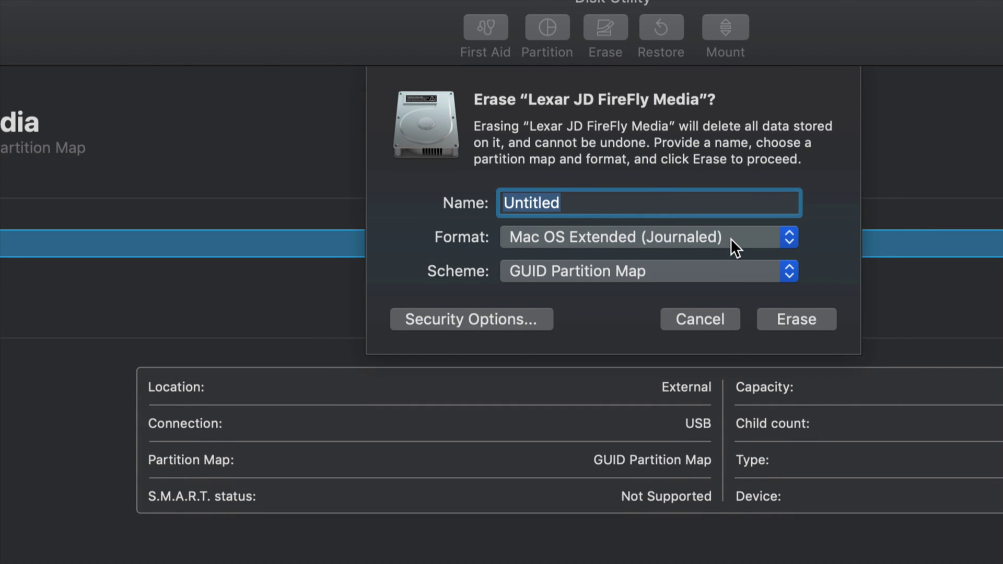
left_click(785, 235)
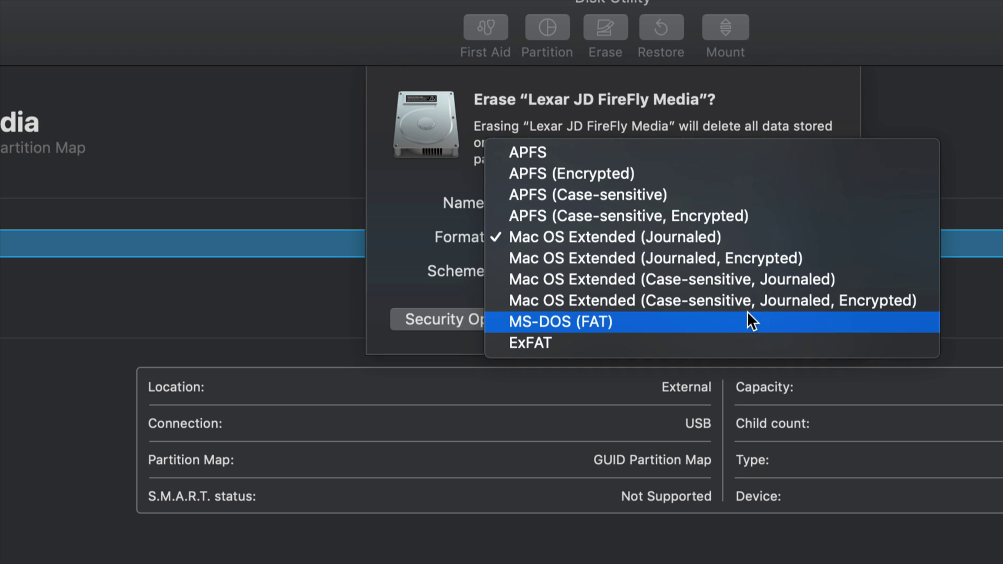
left_click(719, 341)
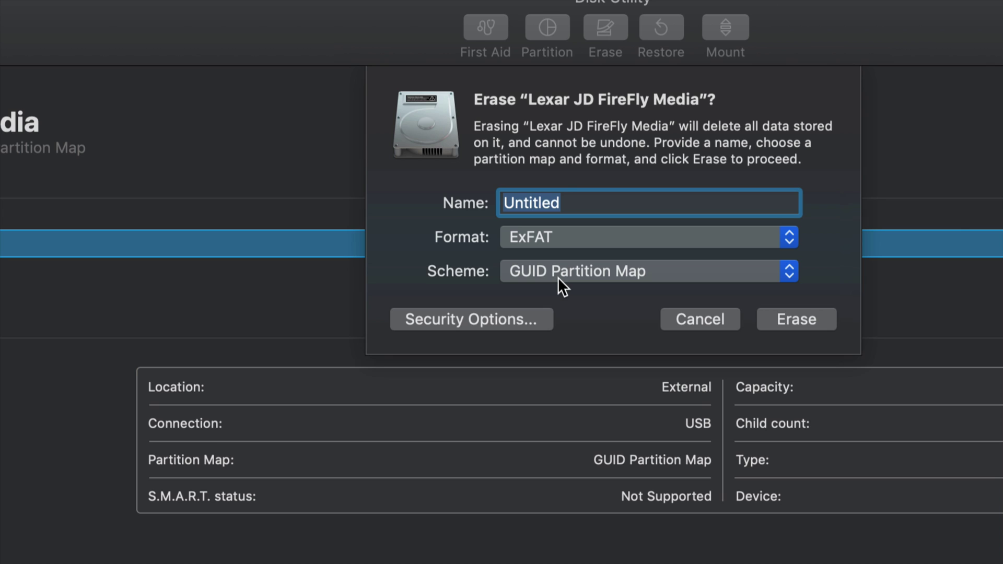
left_click(569, 271)
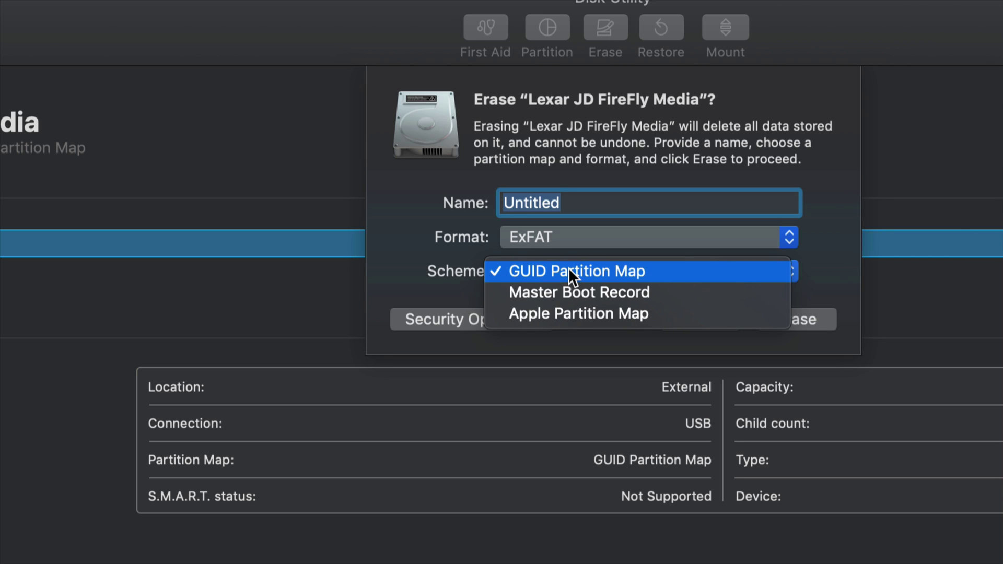
left_click(547, 294)
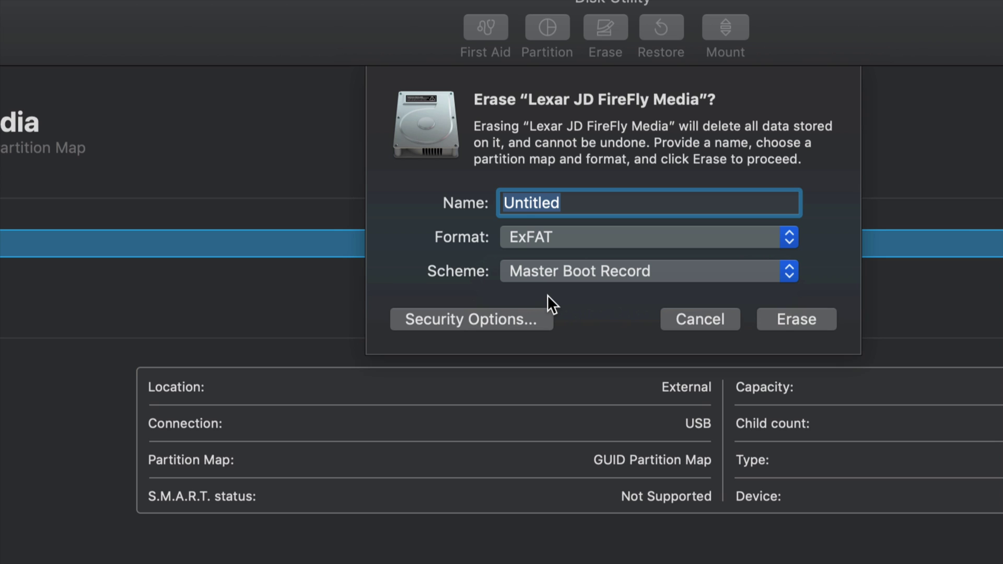
Step: Erase the Lexar drive as ExFAT with Master Boot Record and close the completion notice
left_click(791, 320)
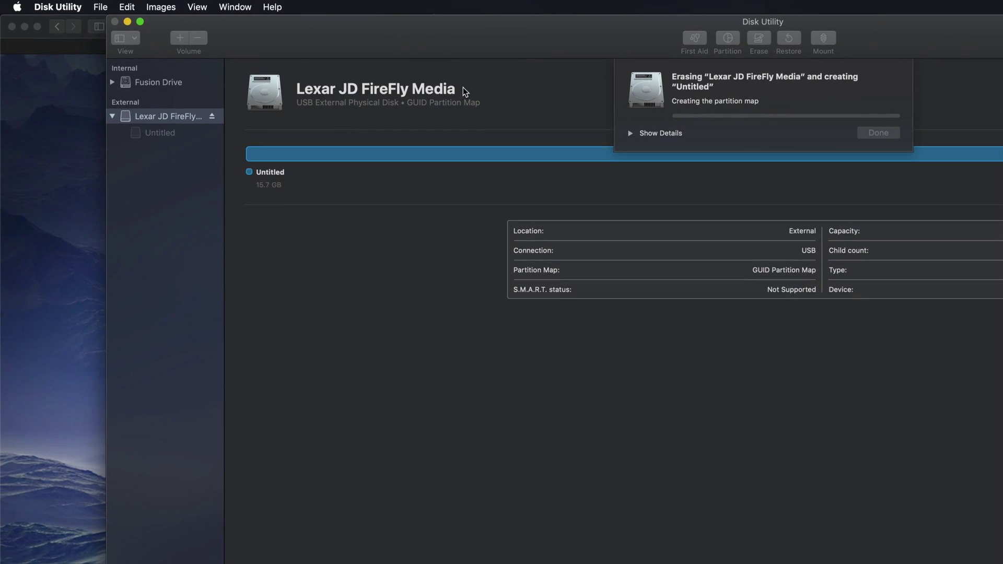
mouse_move(554, 38)
left_mouse_down()
mouse_move(487, 41)
mouse_move(456, 22)
left_mouse_up()
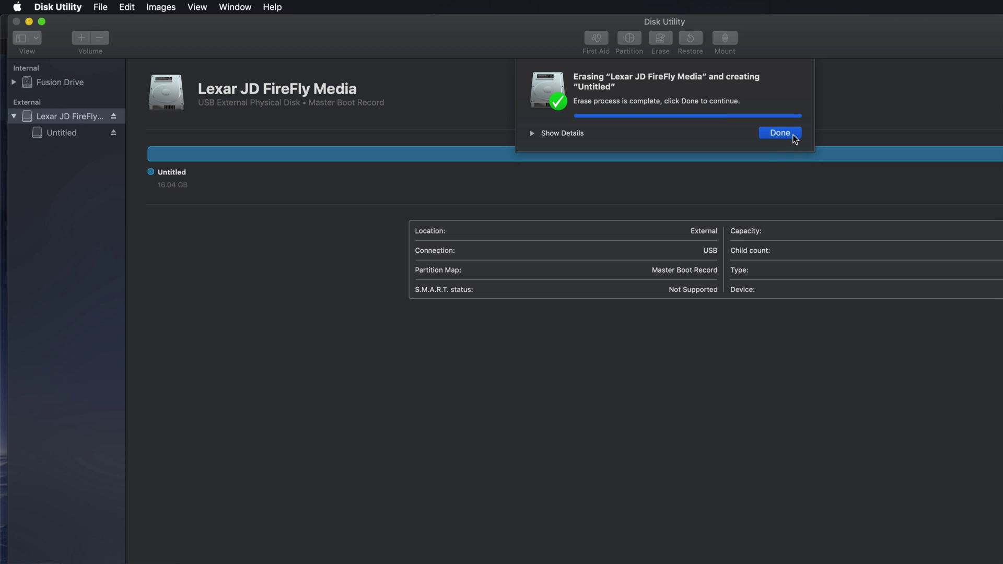
left_click(780, 133)
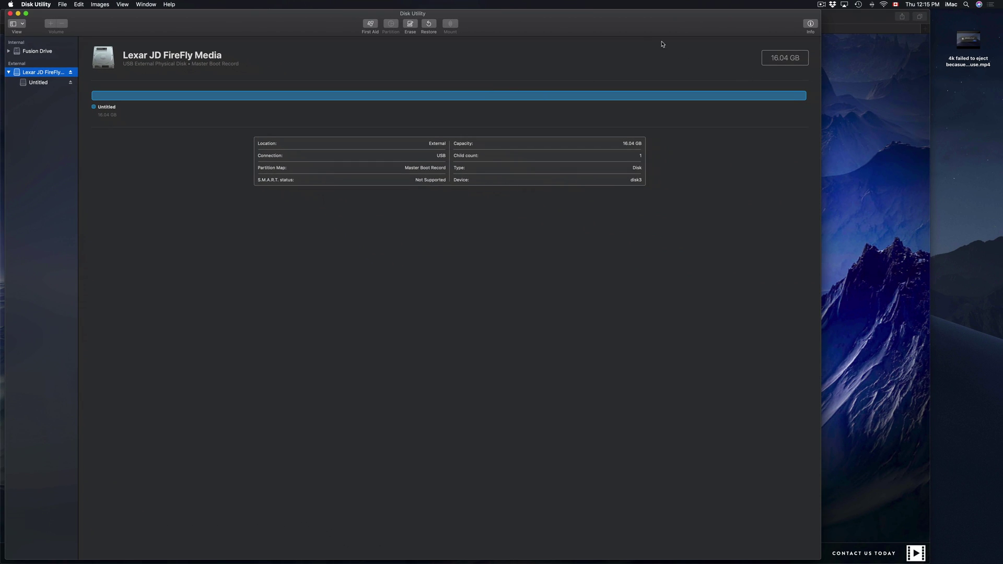
left_click_drag(605, 27, 640, 28)
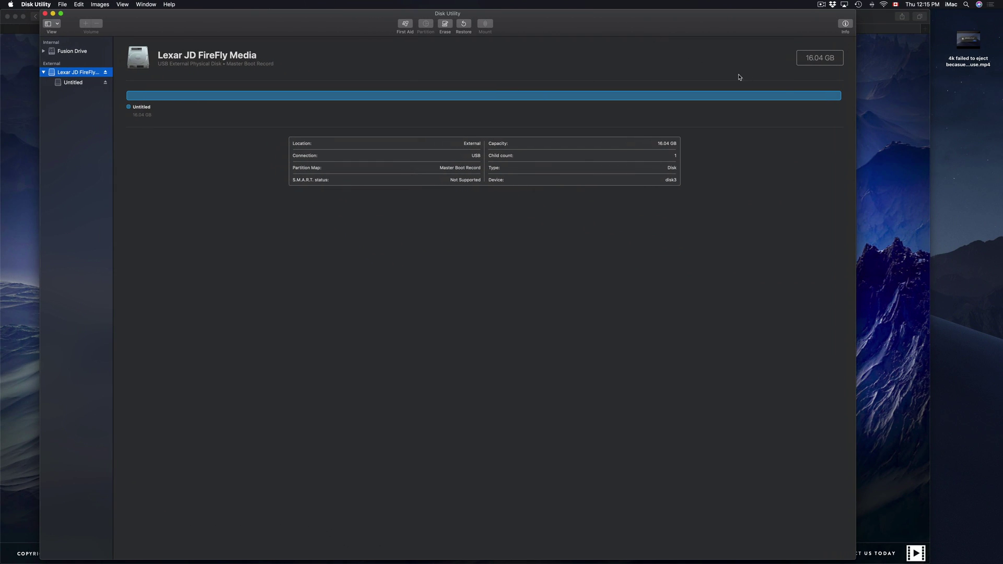
Step: Open a Finder Recents window, then bring Disk Utility back to the front
left_click(978, 109)
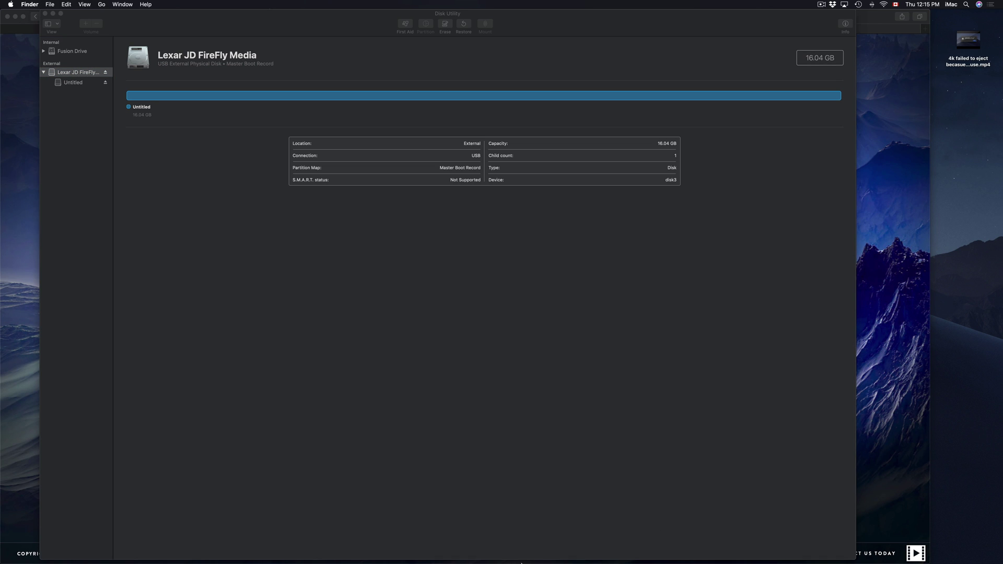
mouse_move(515, 562)
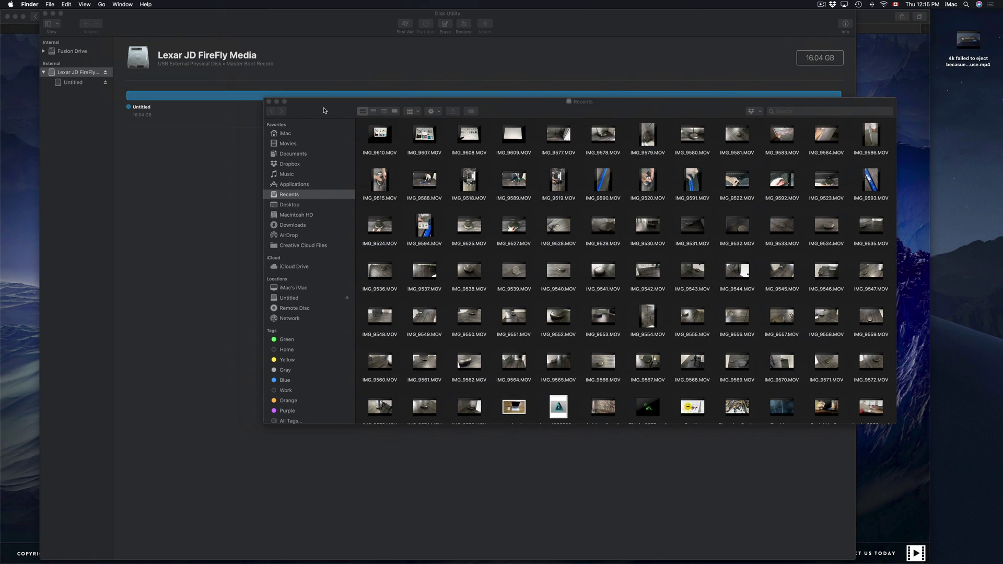
left_click_drag(324, 108, 242, 212)
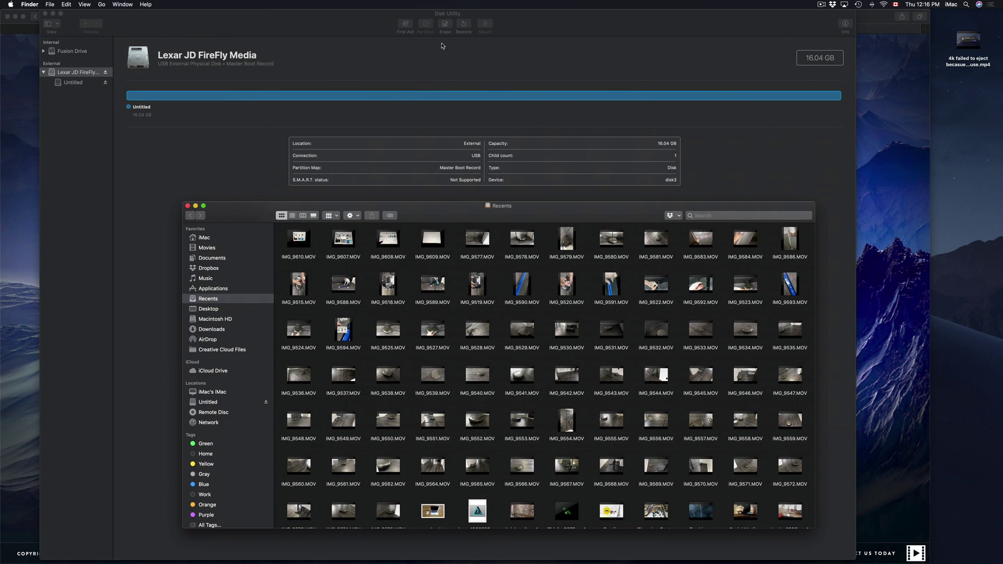
left_click(353, 30)
Step: Open Erase again with MS-DOS (FAT) format and Master Boot Record scheme
left_click_drag(353, 30, 390, 30)
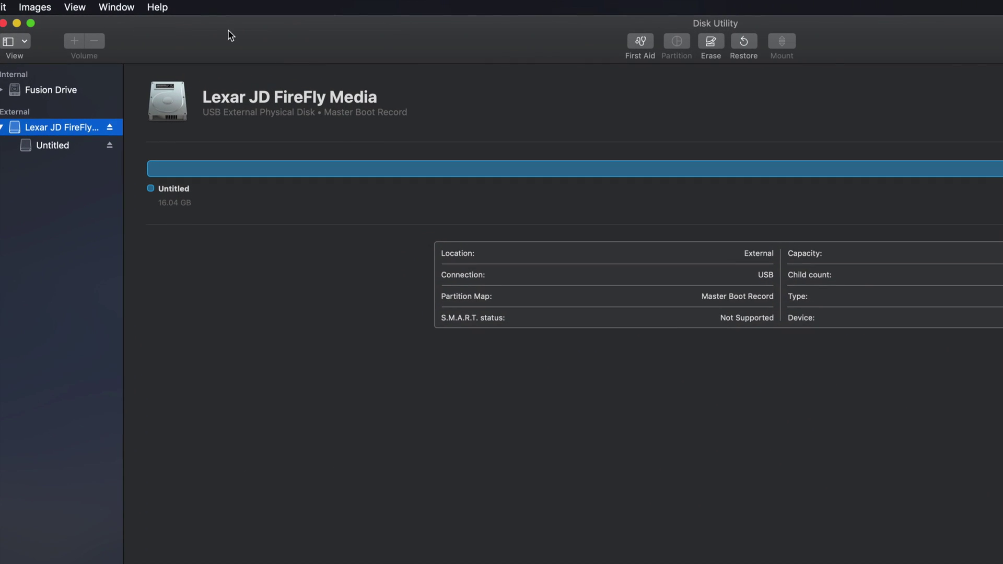
left_click_drag(273, 40, 285, 33)
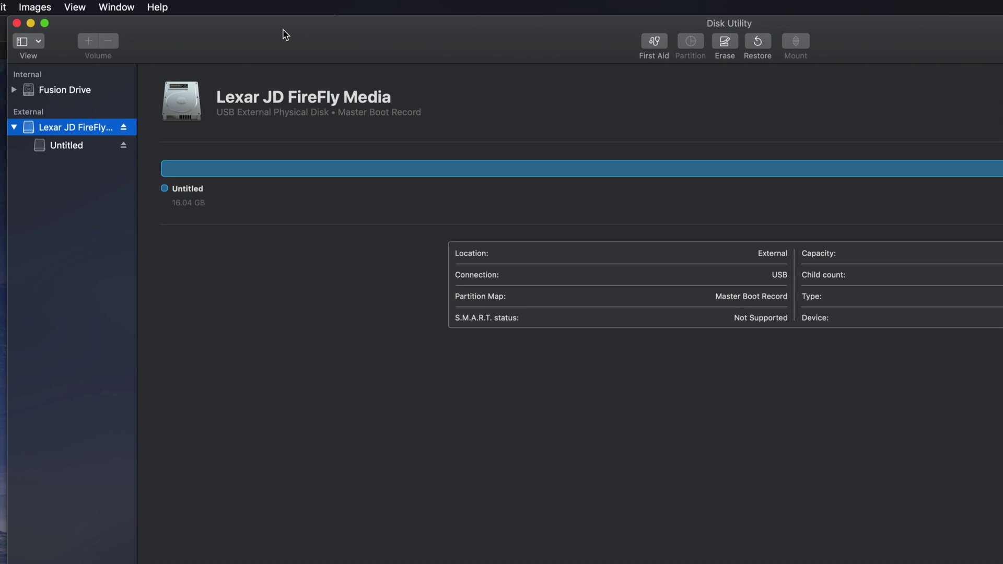
left_click(729, 46)
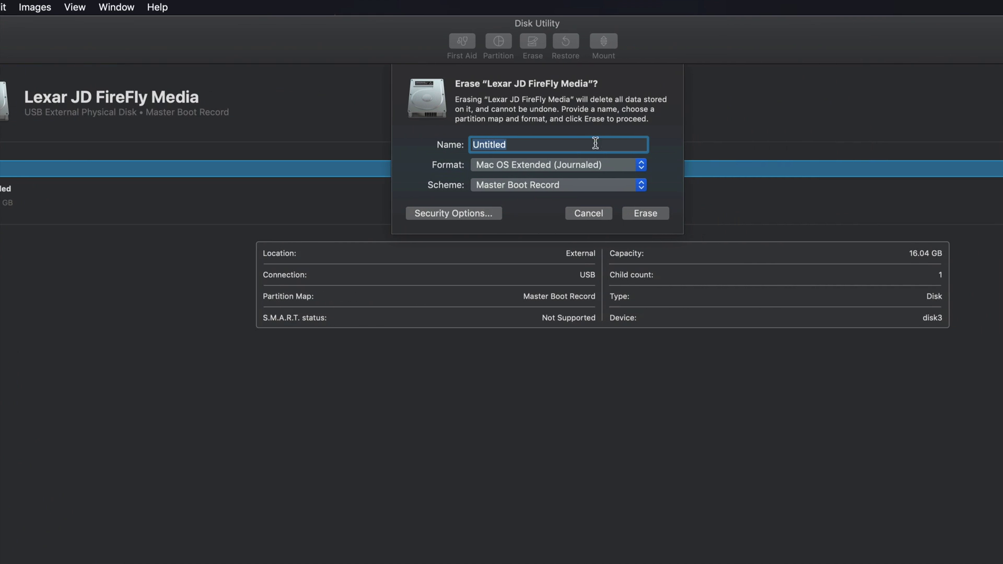
left_click(641, 164)
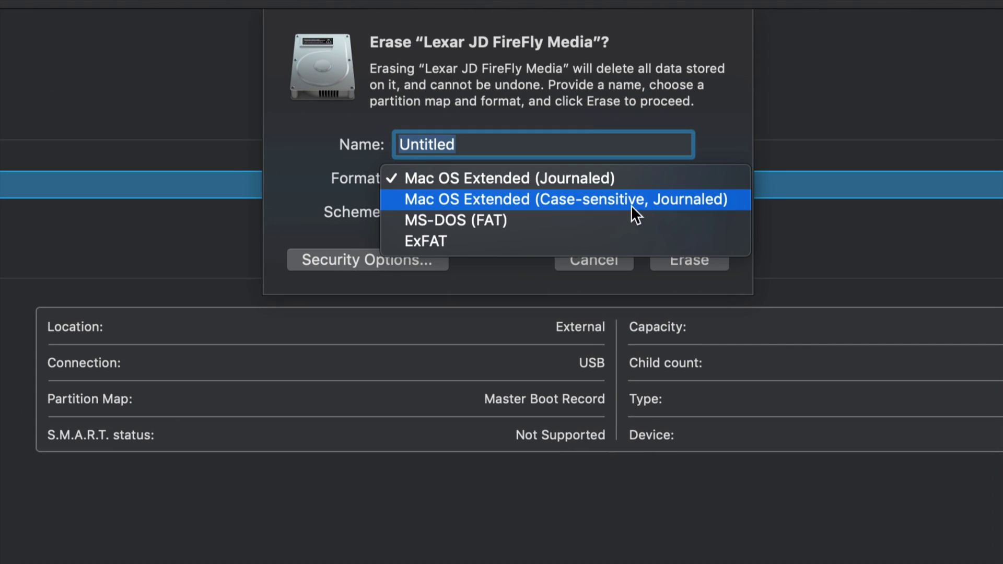
left_click(594, 221)
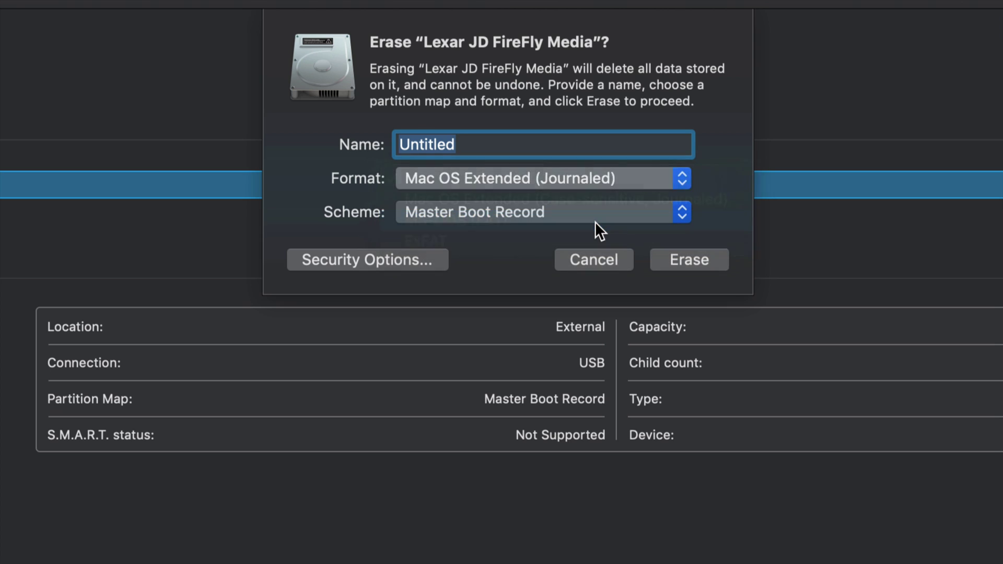
left_click(638, 219)
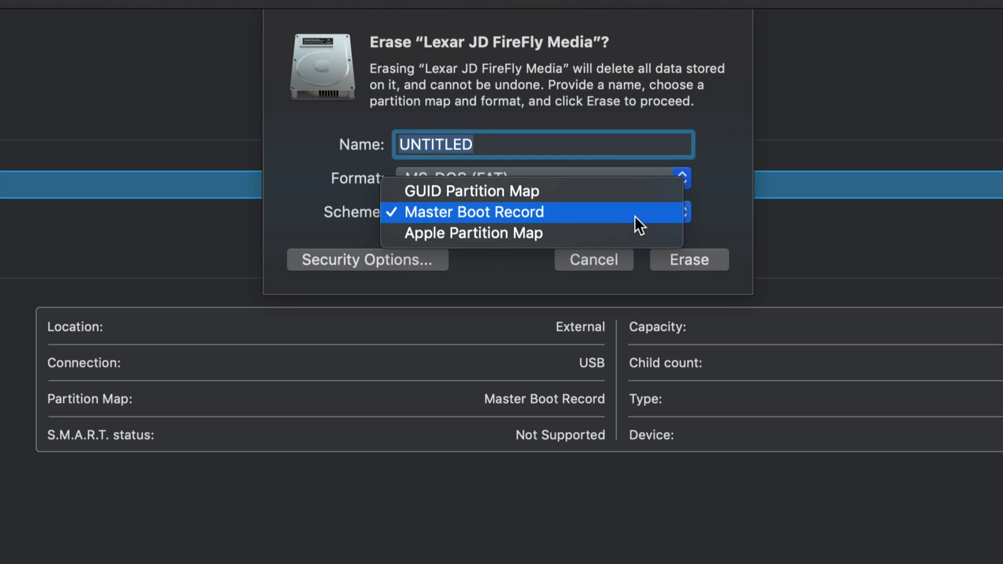
left_click(621, 193)
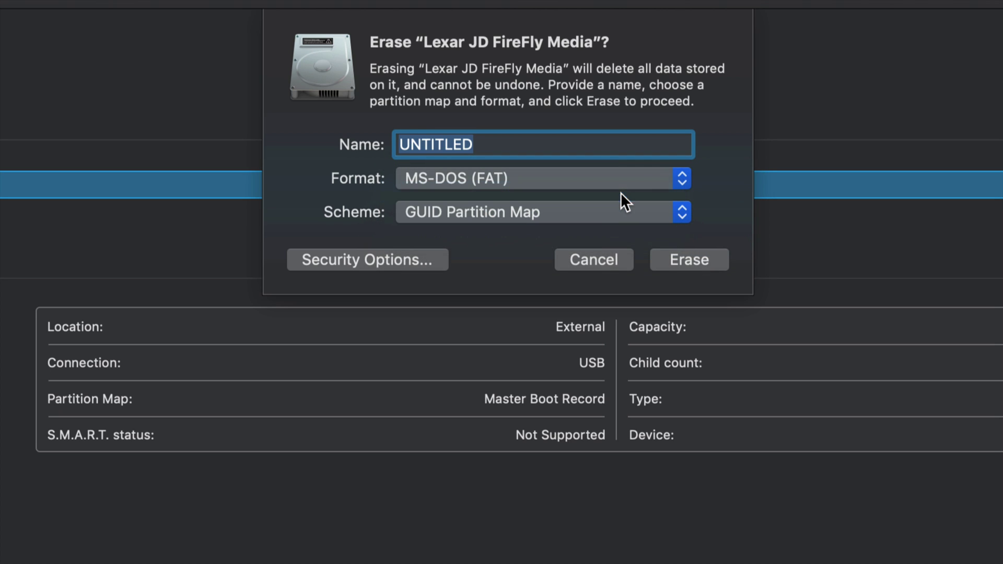
left_click(597, 218)
left_click(594, 228)
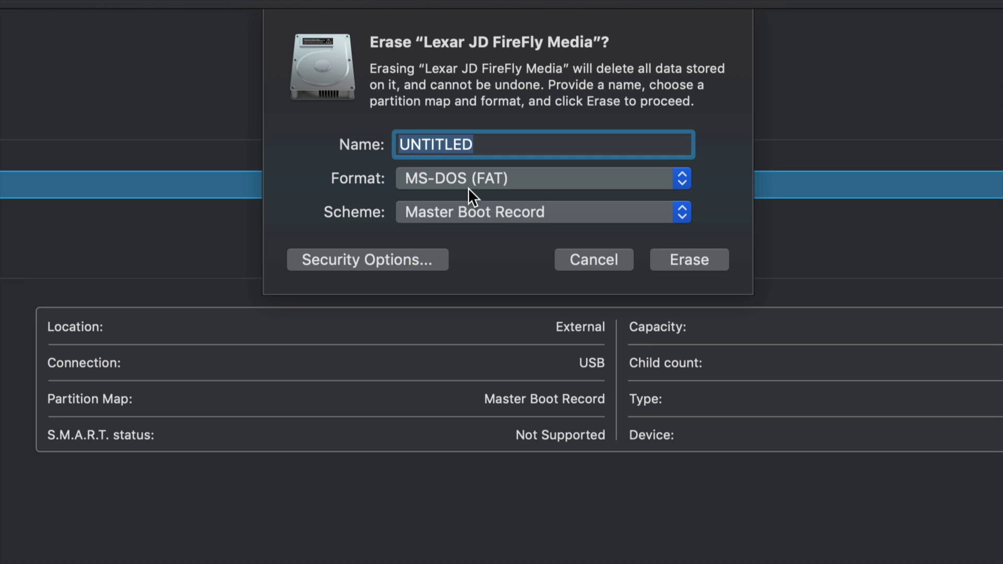
Step: Name the volume MOVIES and erase the Lexar drive as MS-DOS (FAT)
left_click_drag(481, 141, 391, 148)
left_click(459, 141)
left_click_drag(490, 143, 391, 148)
type("TEST")
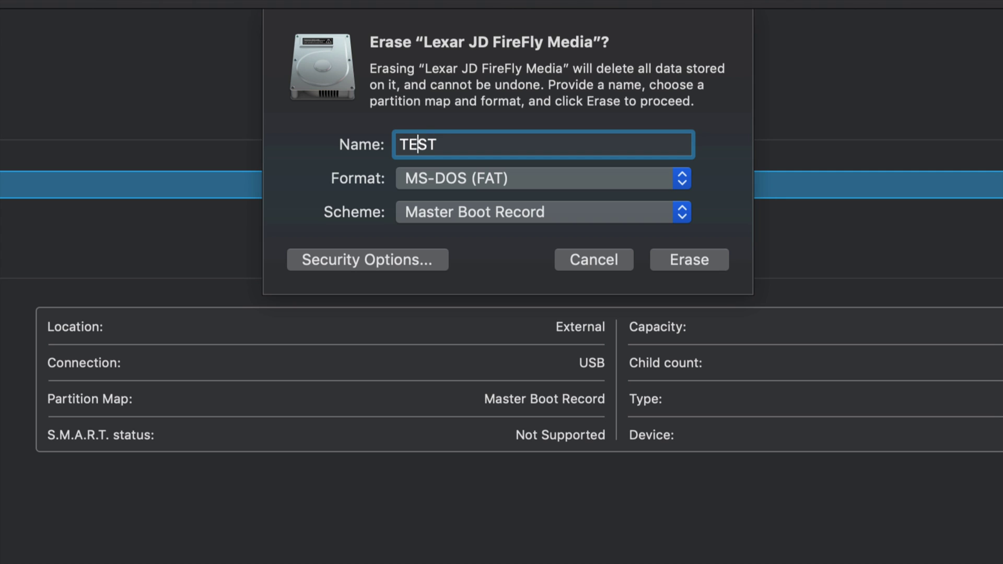
key("BackSpace")
key("BackSpace")
key("BackSpace")
key("BackSpace")
type("HAD")
key("BackSpace")
key("BackSpace")
key("BackSpace")
type("MOVIES")
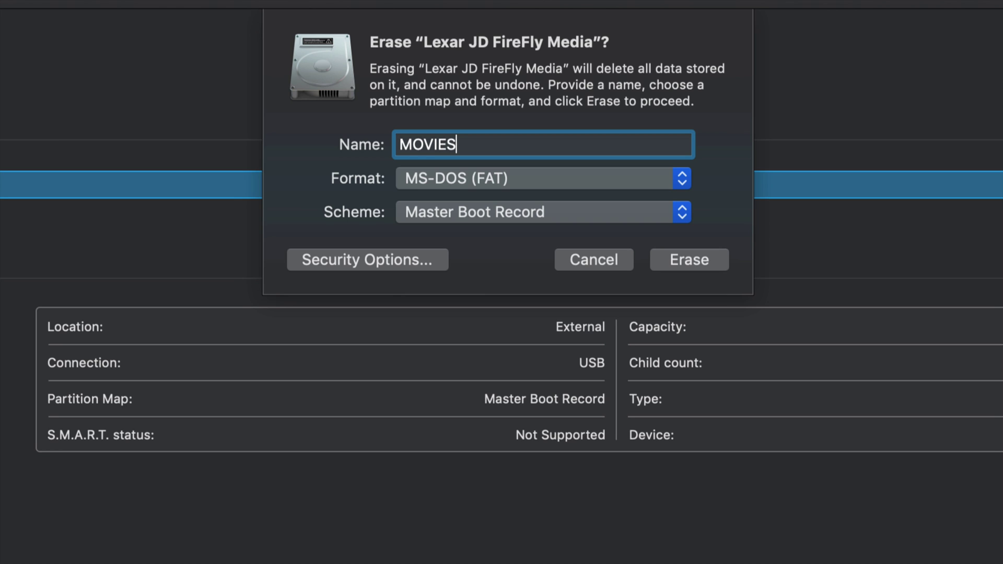
left_click(722, 261)
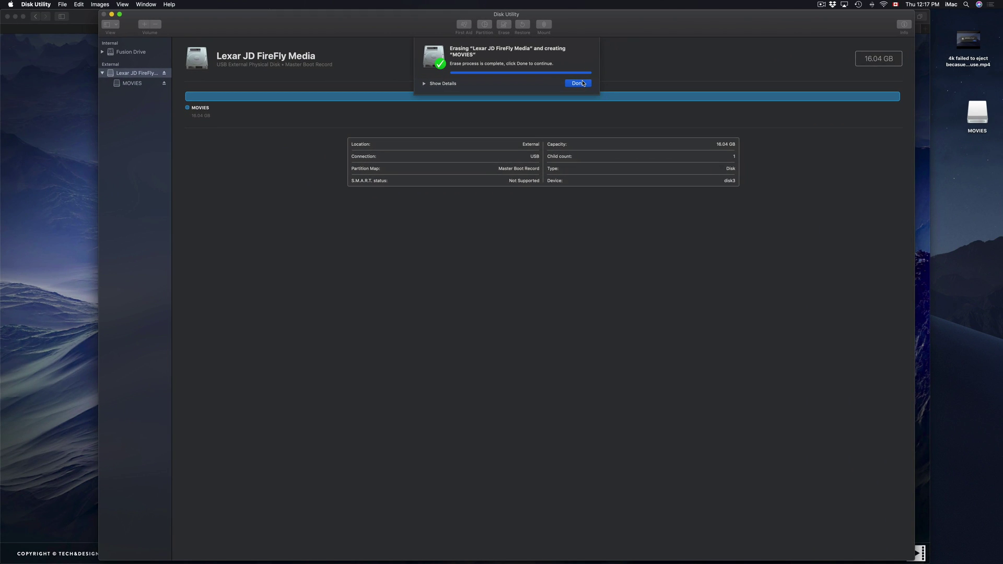
Step: Close the erase-complete message and view the empty MOVIES drive in a new Finder window
left_click(583, 83)
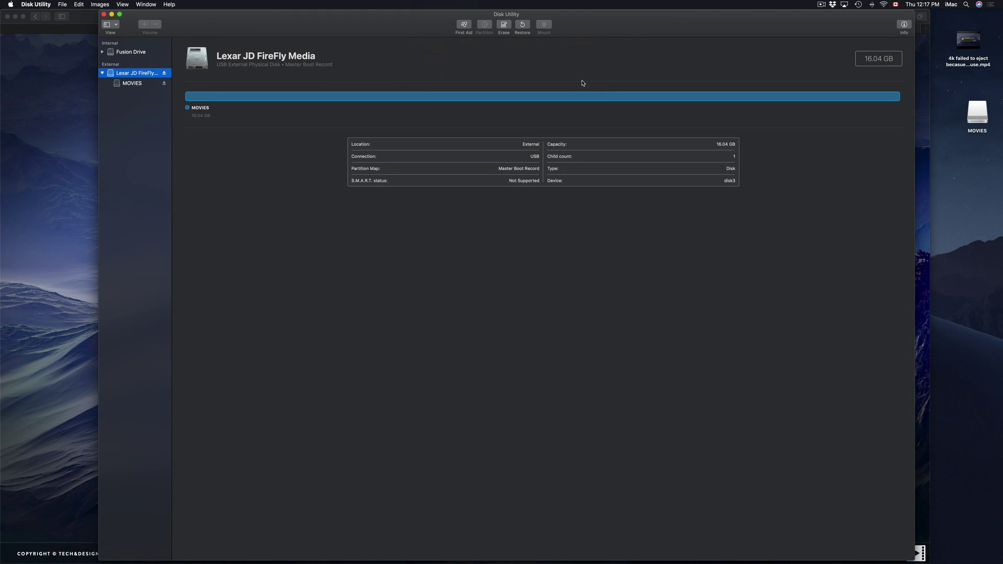
left_click_drag(604, 29, 615, 25)
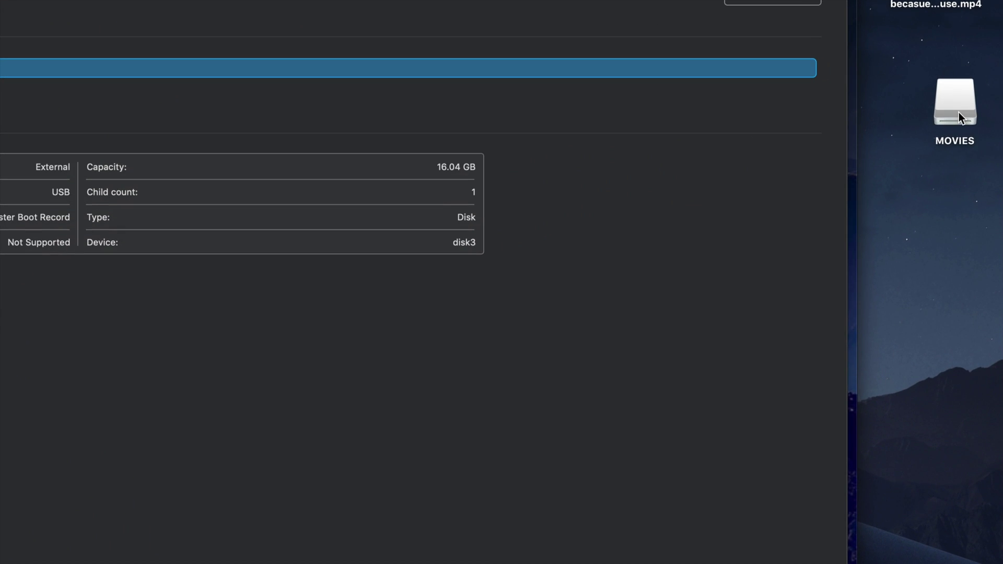
left_click_drag(958, 112, 938, 143)
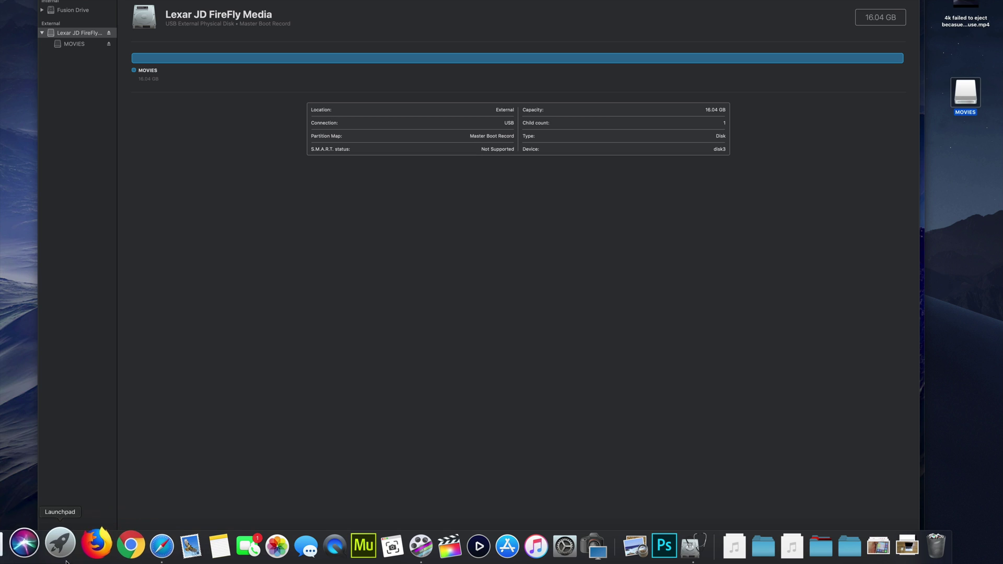
left_click(65, 546)
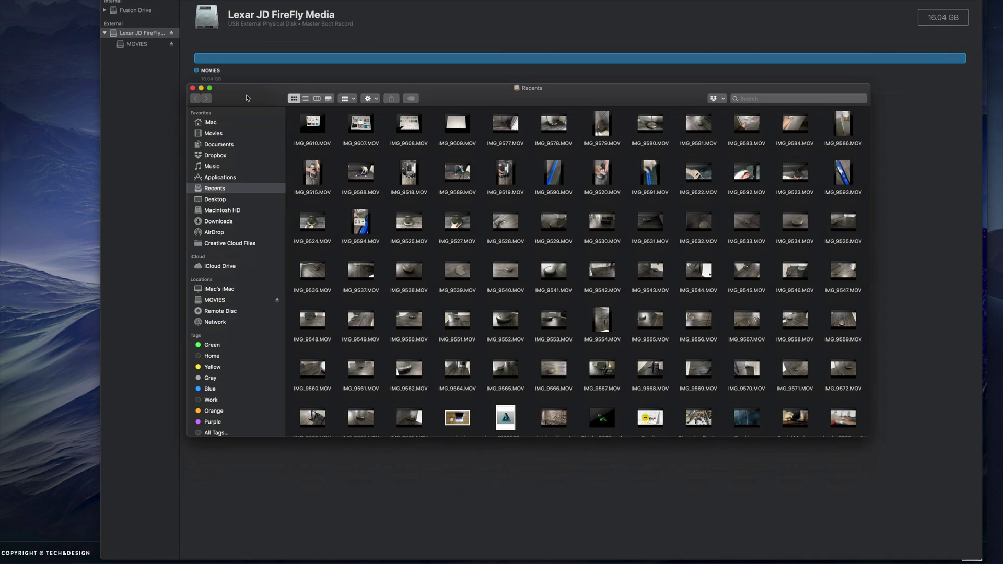
mouse_move(322, 252)
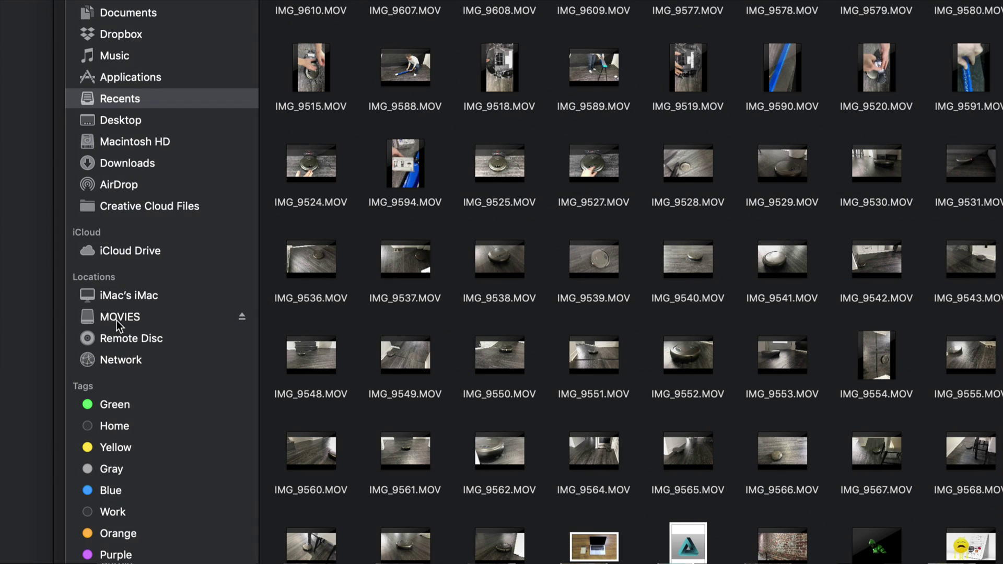
left_click(120, 318)
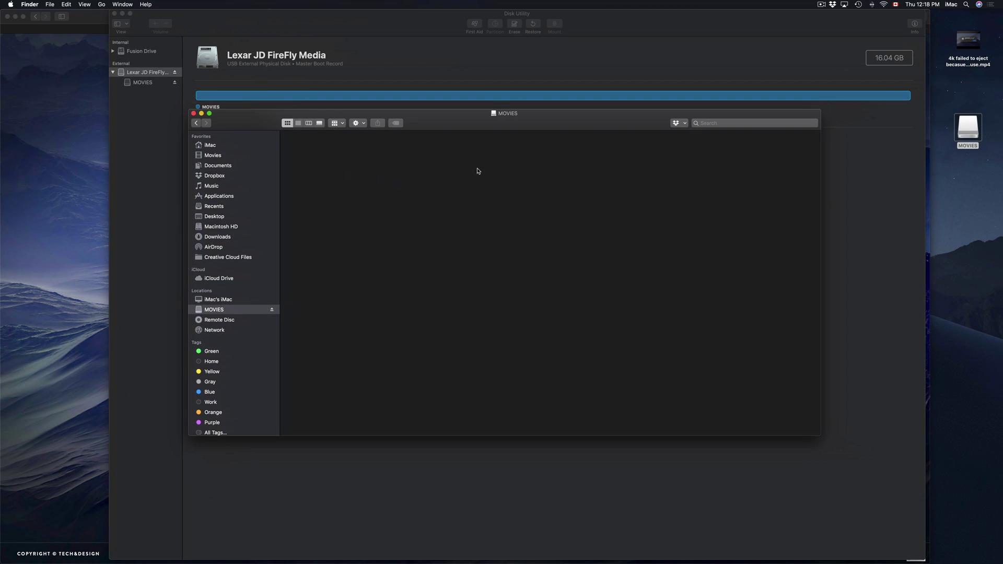
Step: Drag the desktop mp4 movie into the MOVIES window to copy it onto the drive
left_click_drag(539, 130, 514, 141)
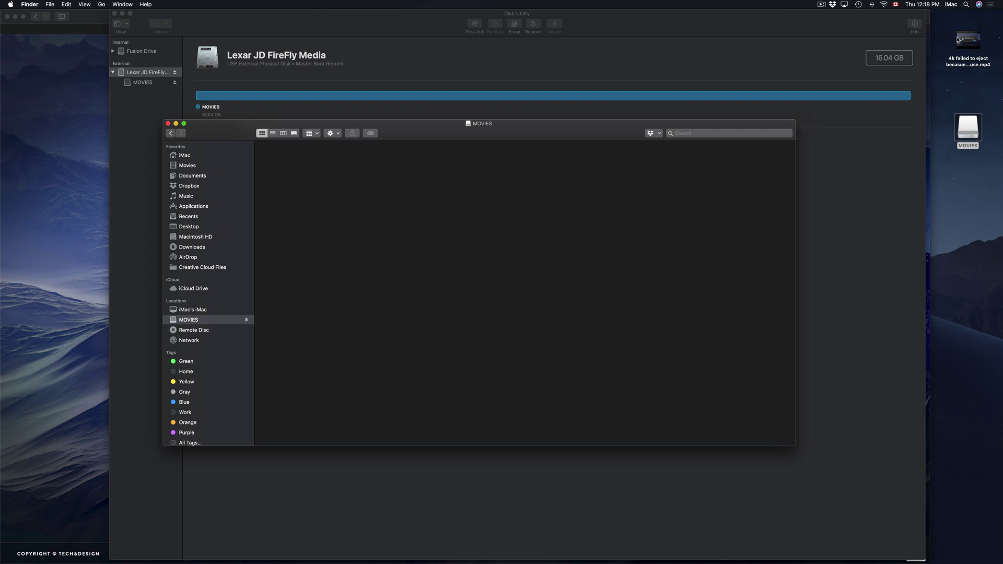
left_click(967, 39)
left_click_drag(967, 39, 295, 167)
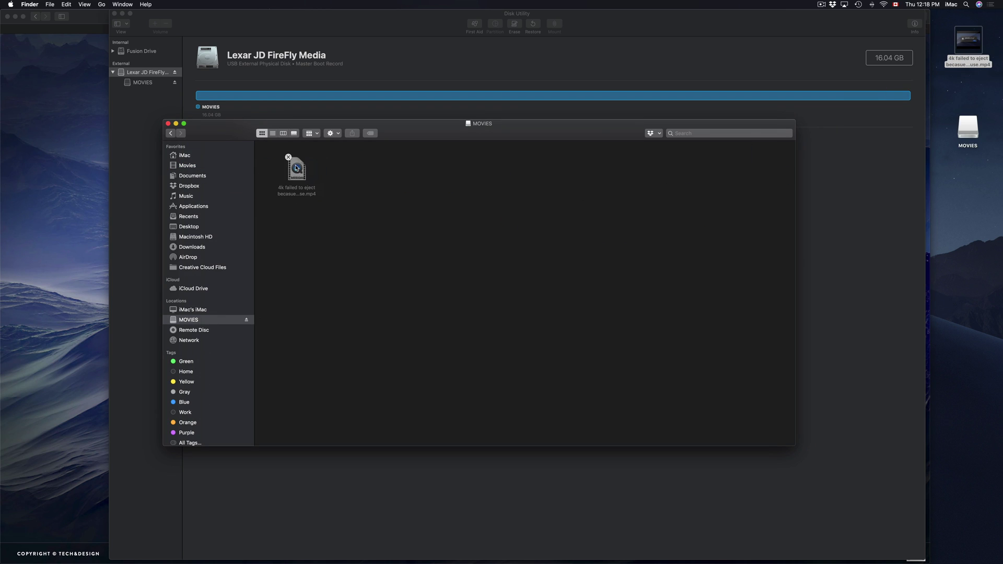
left_click(970, 132)
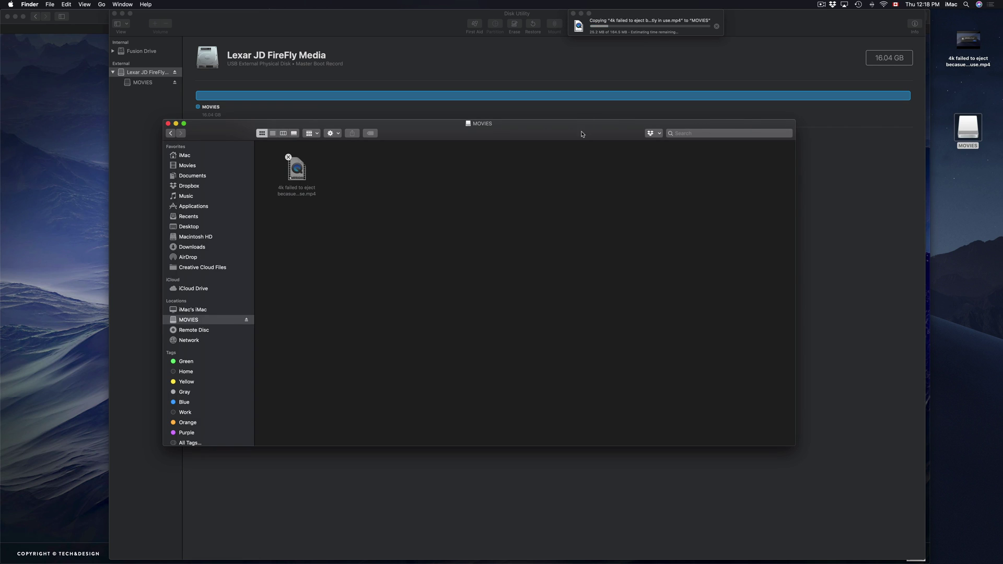
left_click_drag(582, 134, 578, 133)
left_click(991, 42)
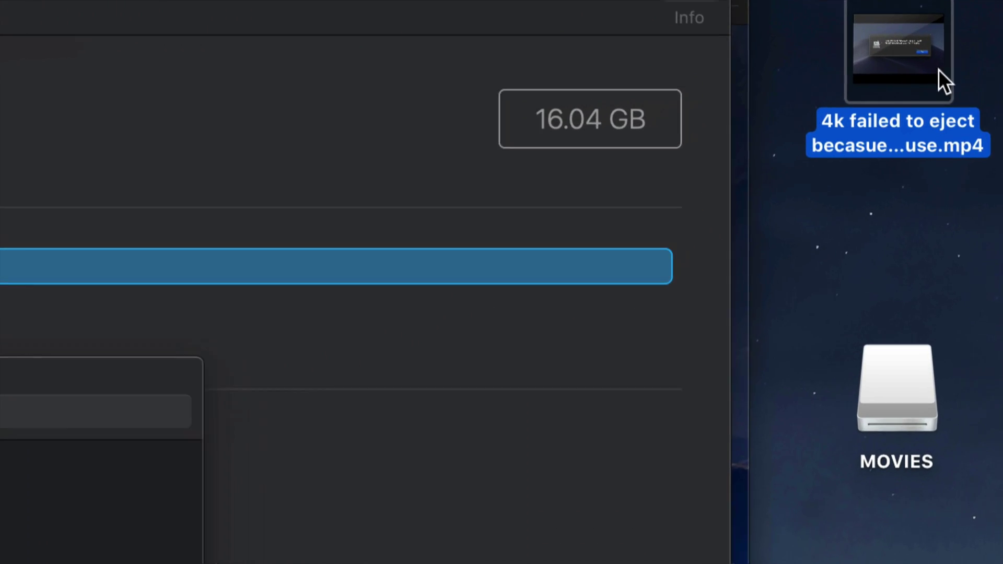
mouse_move(975, 49)
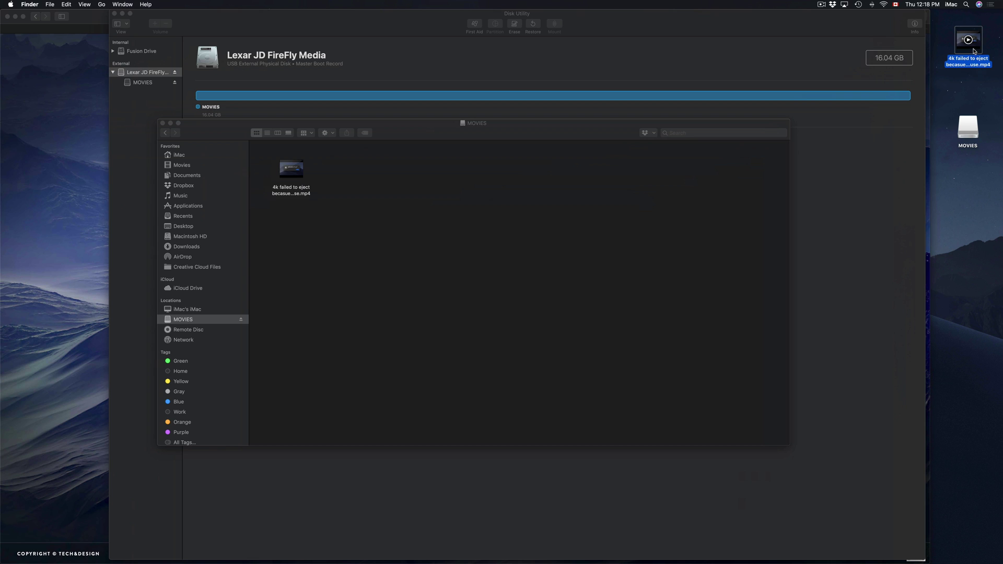
right_click(956, 83)
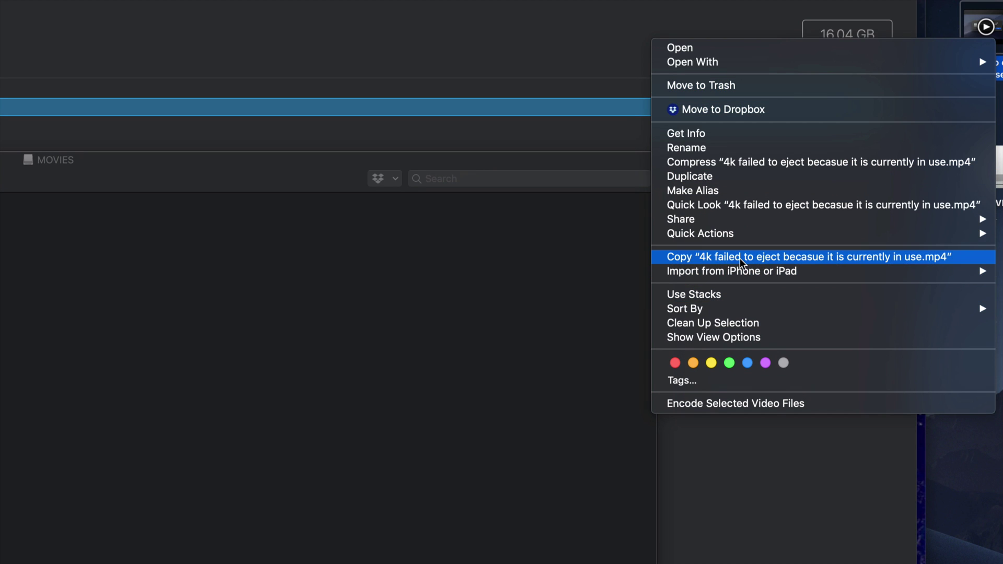
left_click(715, 259)
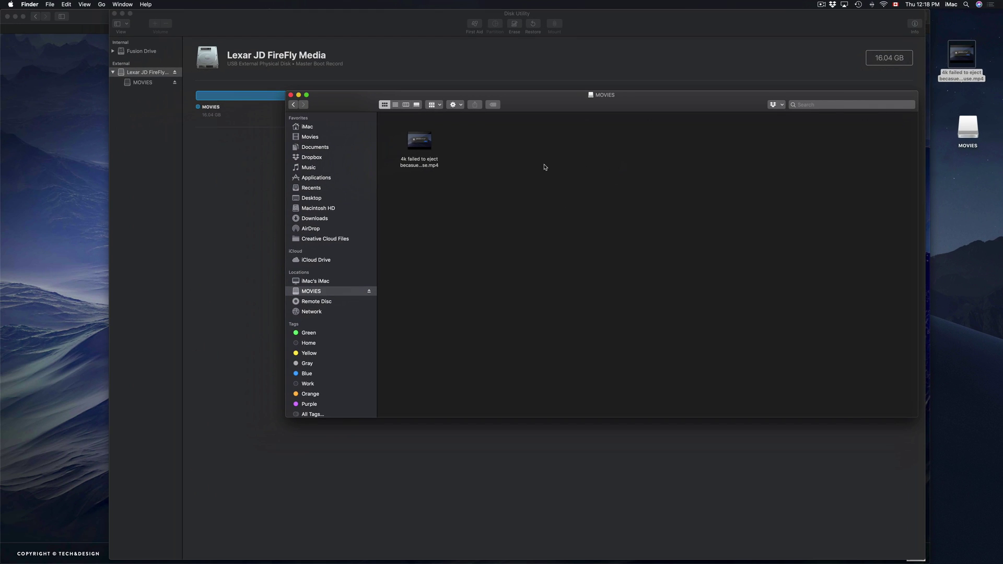
right_click(484, 163)
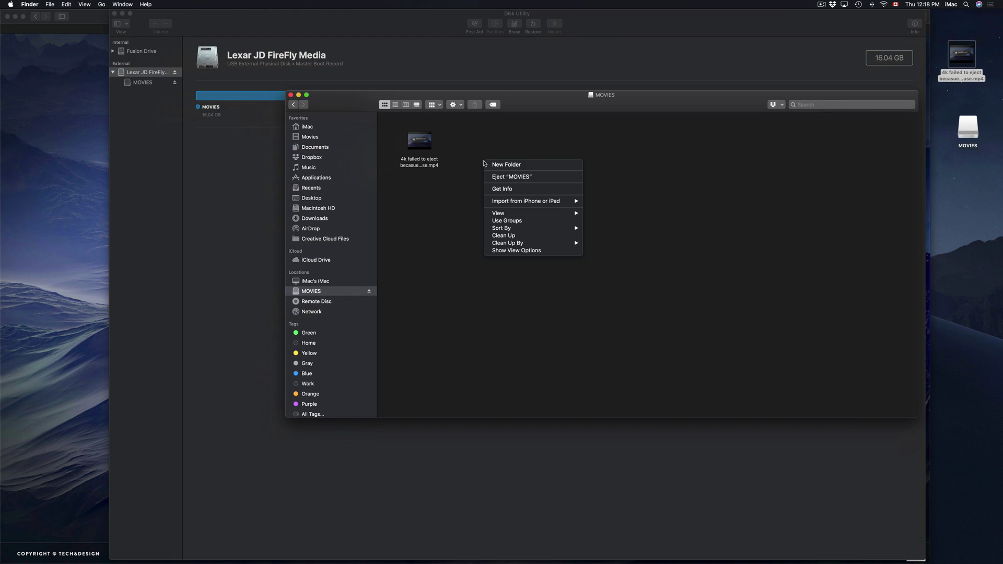
left_click(670, 159)
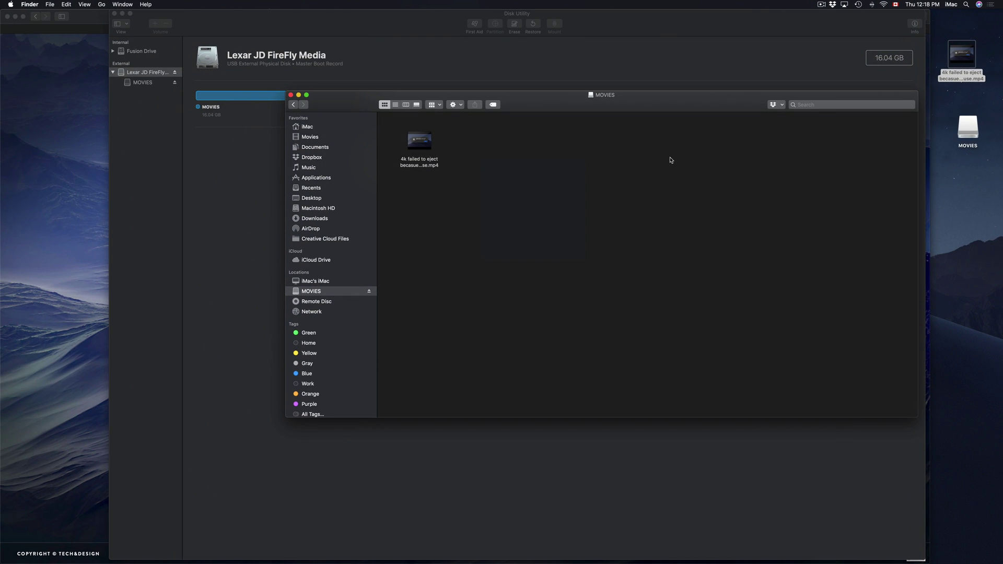